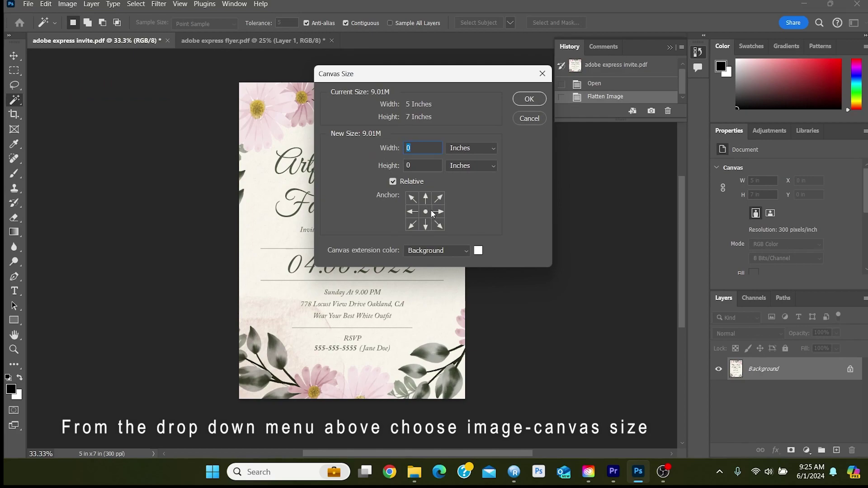
Add 0.25 in relative width and height to the invitation canvas, making it 5.25 x 7.25 in.
{"action": "type", "text": ".25"}
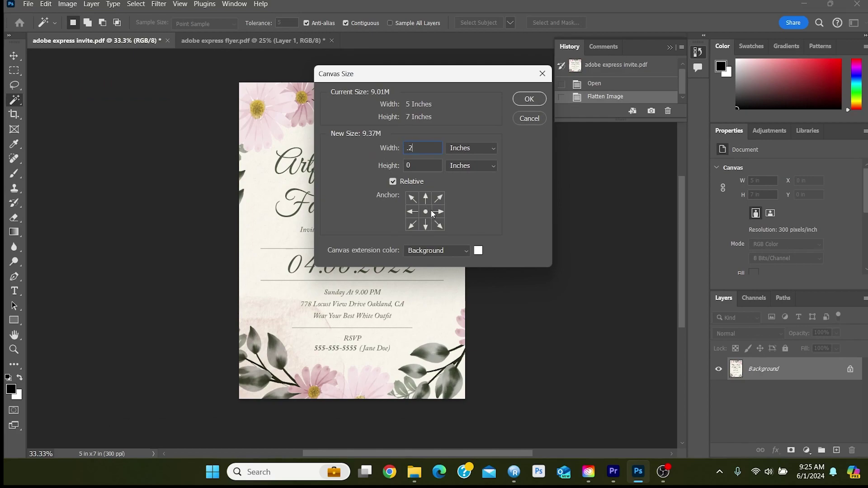
{"action": "double_click", "coordinate": [440, 166]}
{"action": "type", "text": ".25"}
{"action": "left_click", "coordinate": [530, 99]}
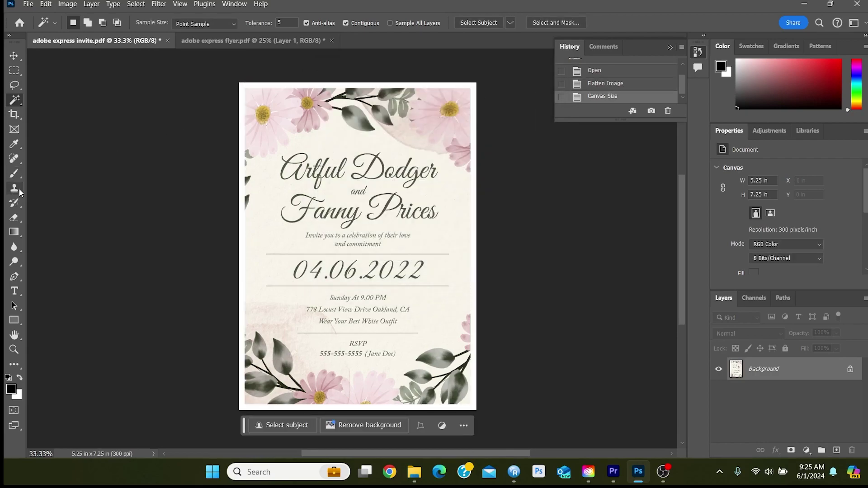
Use the Magic Eraser on the white border, undoing the erase that removed the cream background.
{"action": "left_click", "coordinate": [14, 217]}
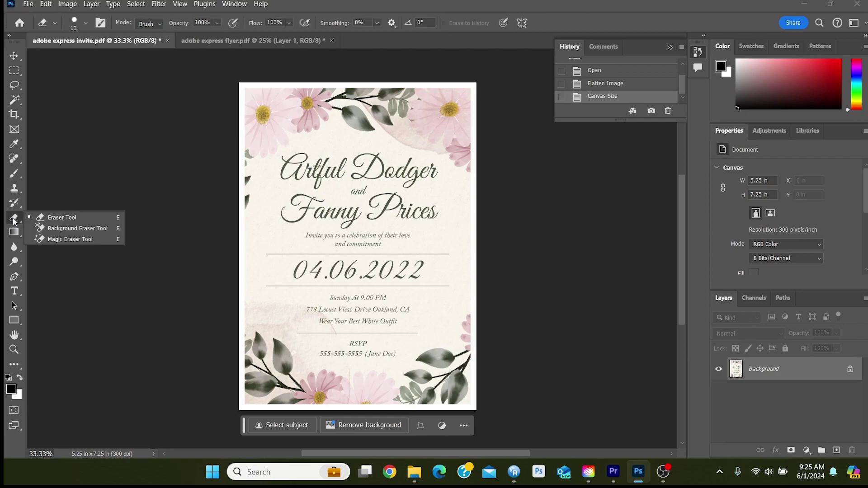
{"action": "left_click", "coordinate": [74, 239]}
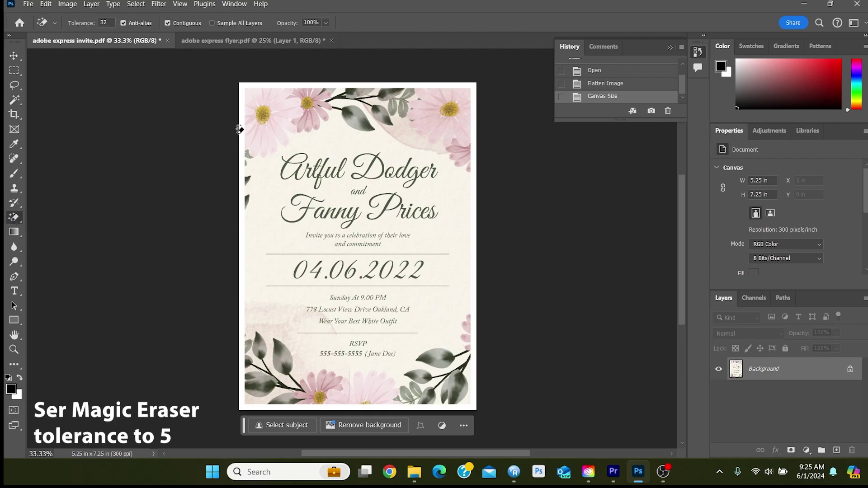
{"action": "left_click", "coordinate": [243, 107]}
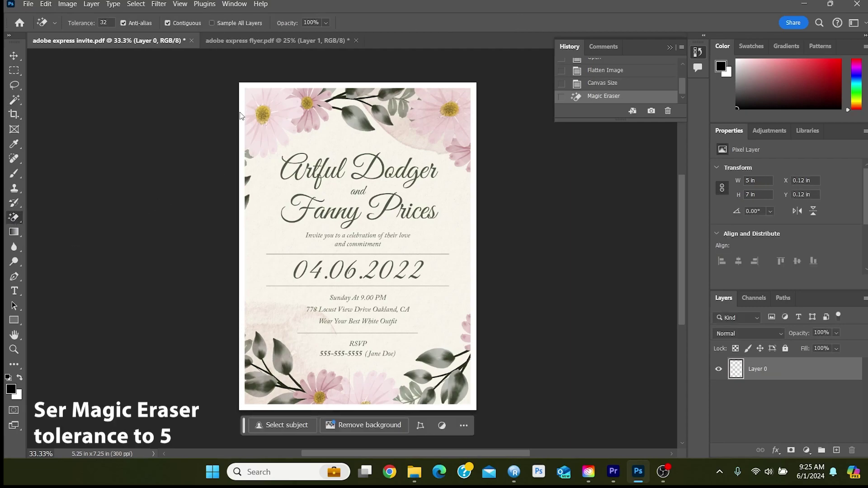
{"action": "left_click", "coordinate": [45, 4]}
{"action": "left_click", "coordinate": [65, 7]}
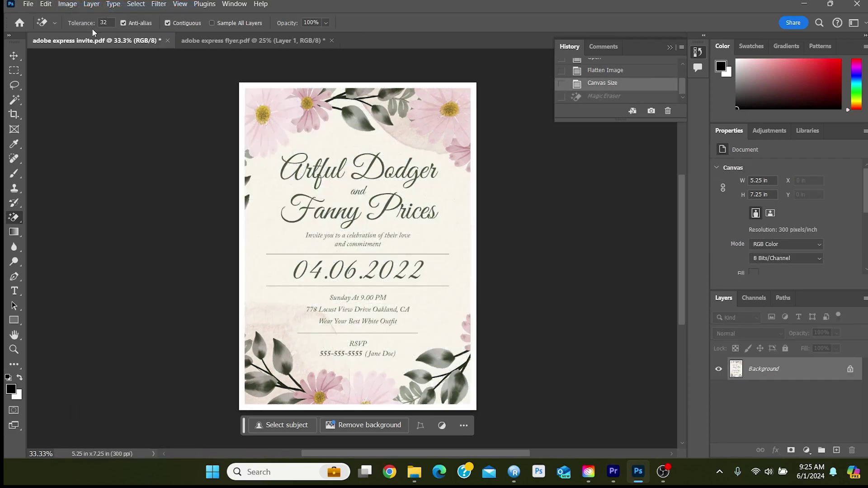
{"action": "left_click", "coordinate": [239, 103]}
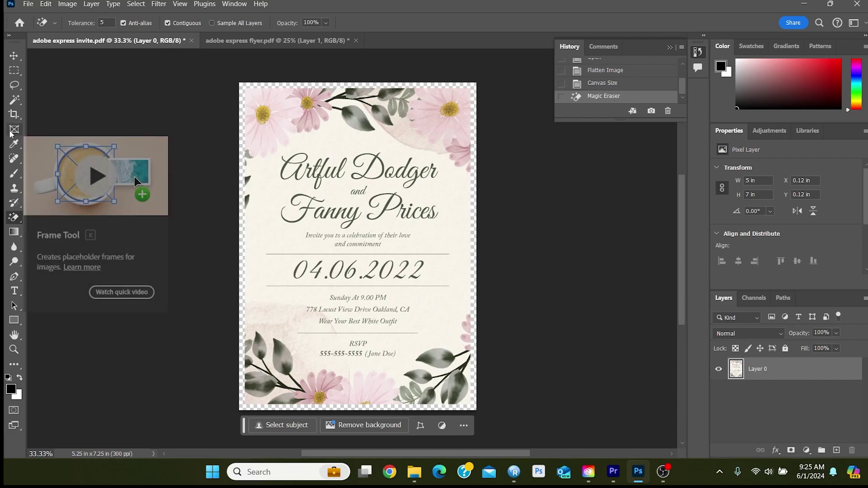
Select the transparent border around the invitation with the Magic Wand.
{"action": "left_click", "coordinate": [140, 6]}
{"action": "left_click", "coordinate": [141, 7]}
{"action": "left_click", "coordinate": [68, 5]}
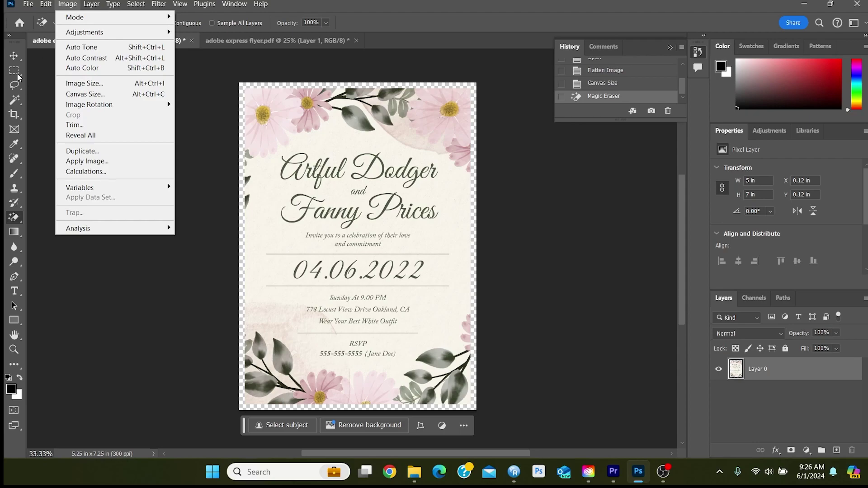
{"action": "left_click", "coordinate": [15, 100]}
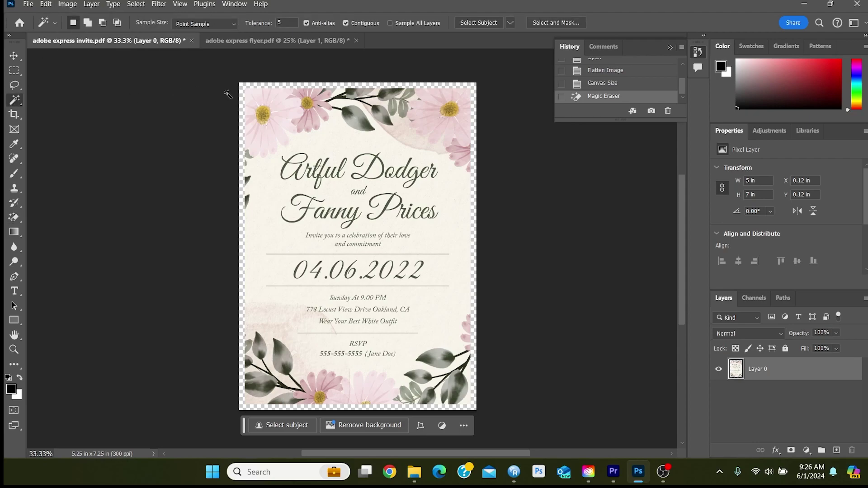
{"action": "left_click", "coordinate": [244, 102]}
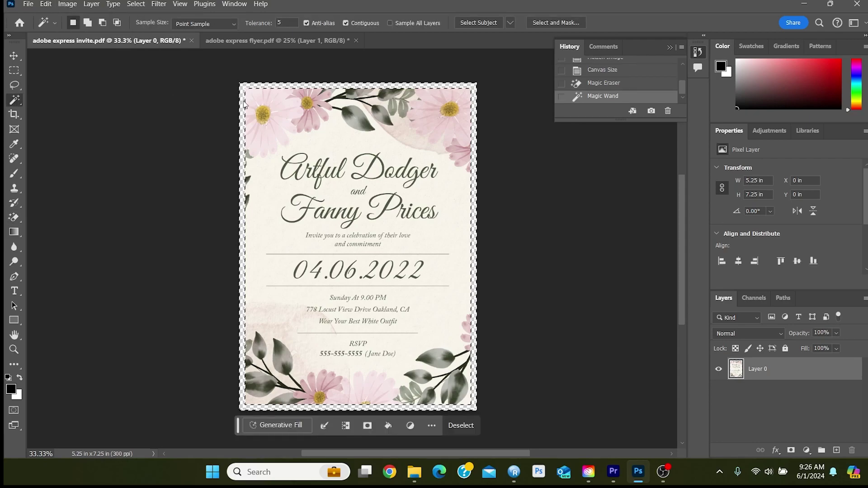
Expand the border selection by 3 pixels.
{"action": "left_click", "coordinate": [137, 5]}
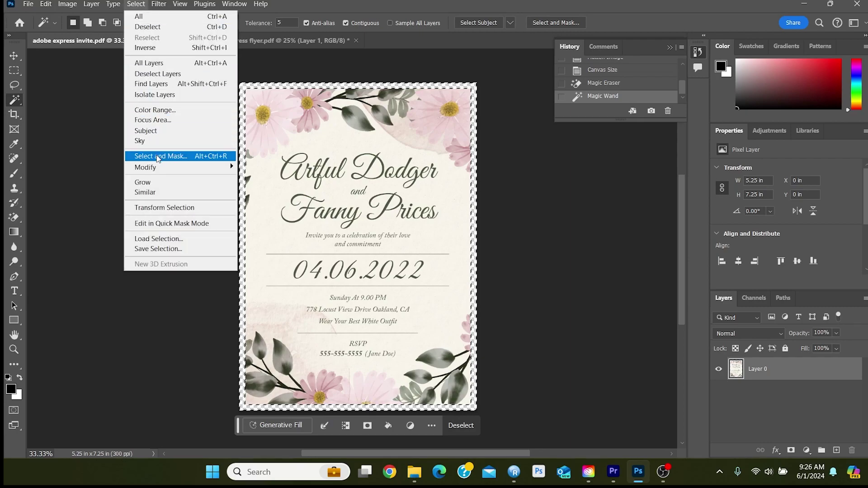
{"action": "mouse_move", "coordinate": [221, 167]}
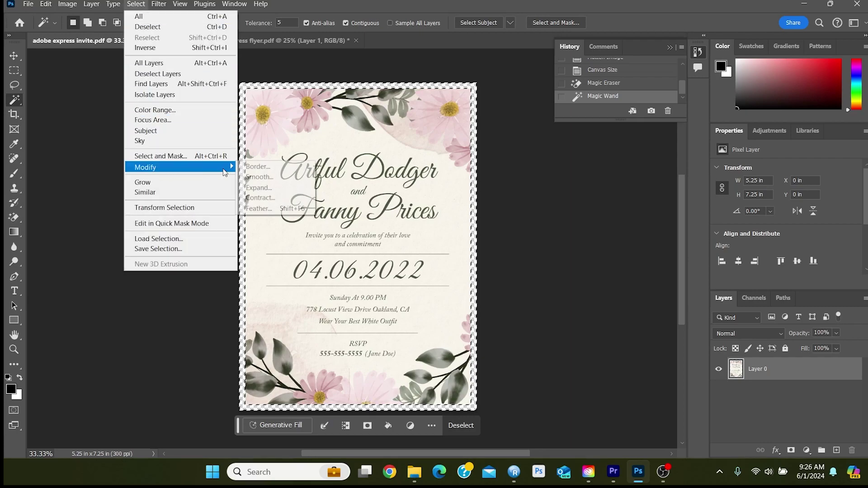
{"action": "left_click", "coordinate": [259, 188]}
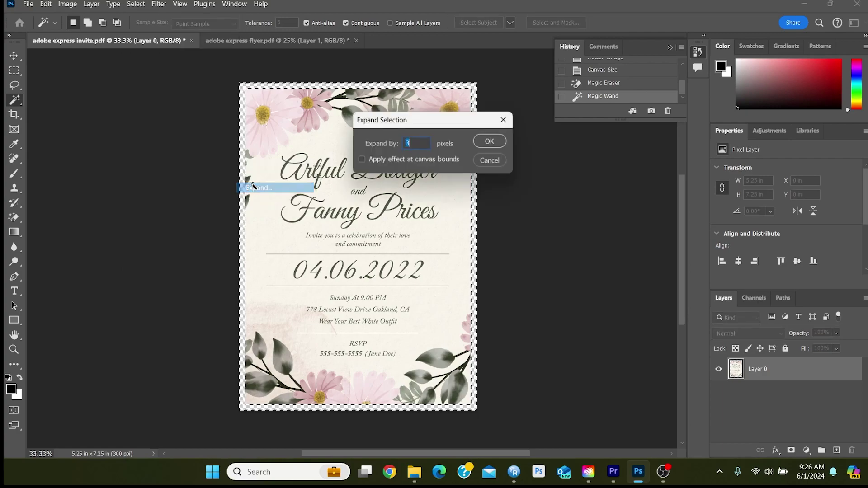
{"action": "left_click", "coordinate": [499, 146]}
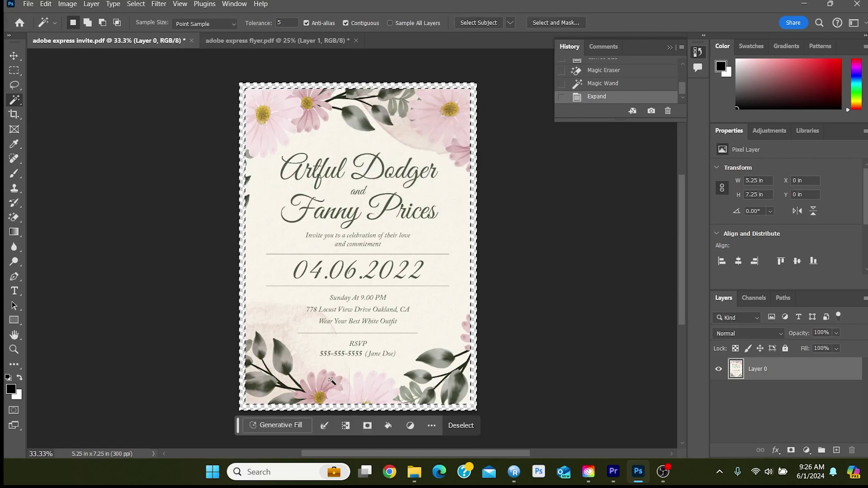
Run Generative Fill on the border with no prompt and keep variation 1 of 3.
{"action": "left_click", "coordinate": [270, 425]}
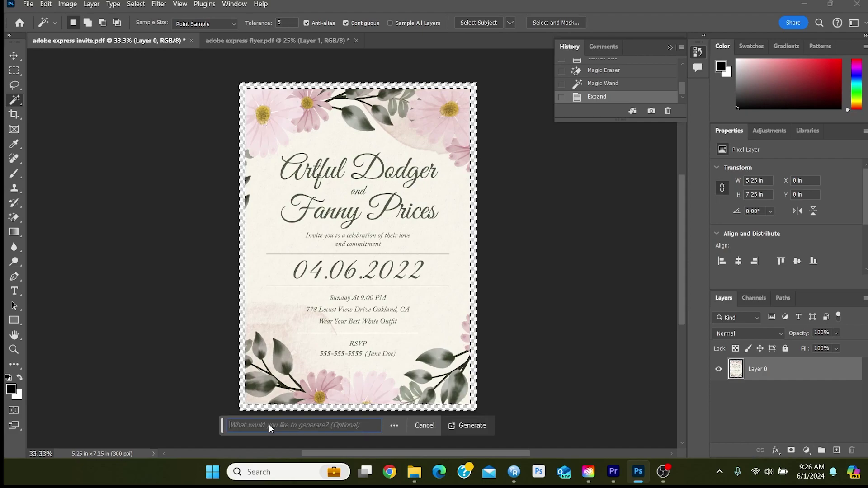
{"action": "left_click", "coordinate": [474, 425]}
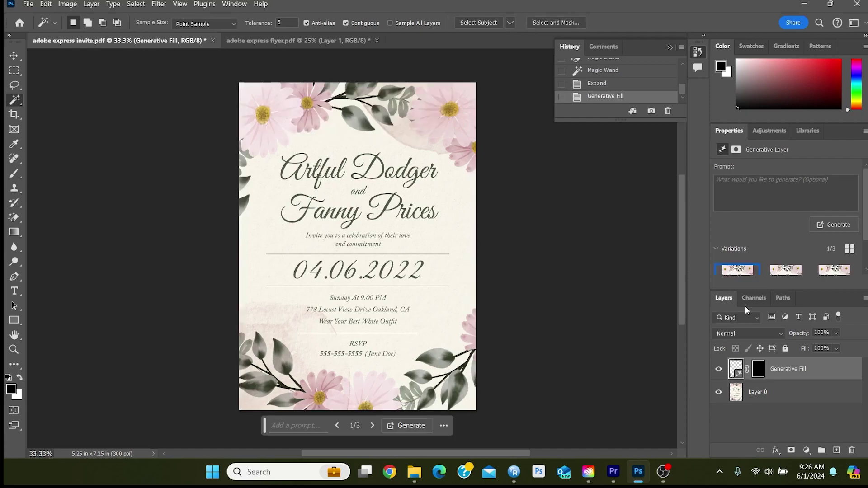
{"action": "left_click", "coordinate": [786, 270]}
{"action": "left_click", "coordinate": [835, 272]}
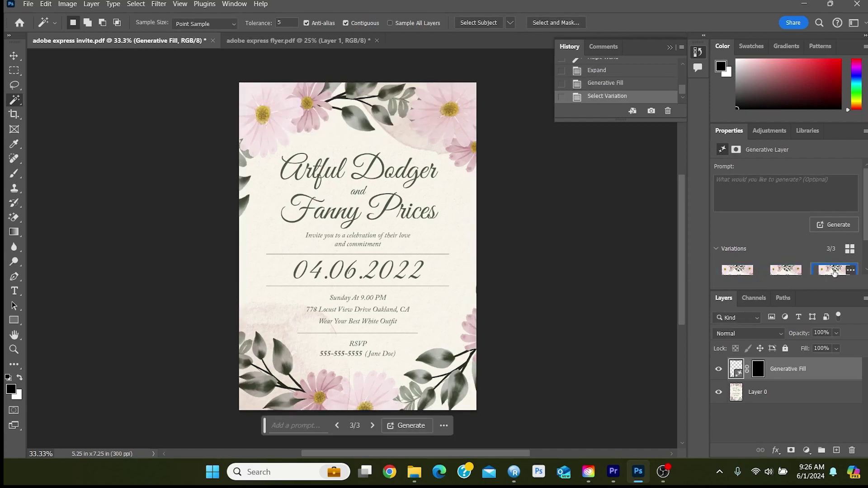
{"action": "left_click", "coordinate": [737, 270]}
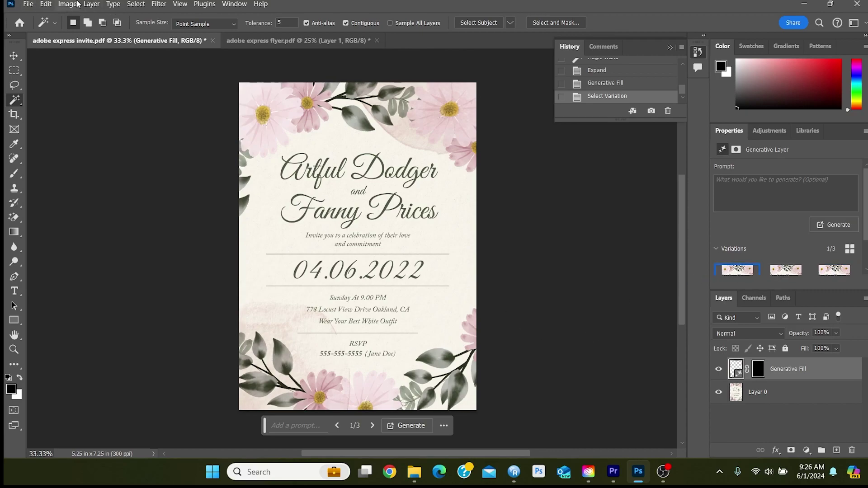
Flatten the invitation and verify Image Size reads 5.25 x 7.25 in at 300 pixels/inch.
{"action": "left_click", "coordinate": [91, 4]}
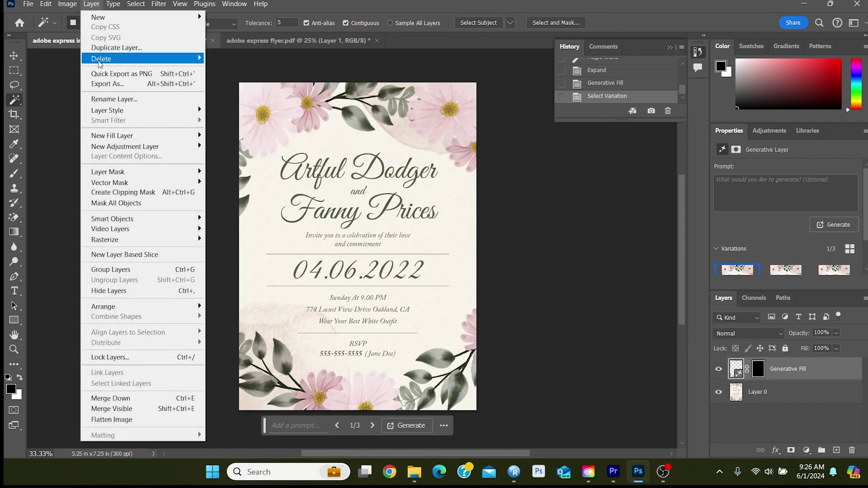
{"action": "left_click", "coordinate": [97, 420]}
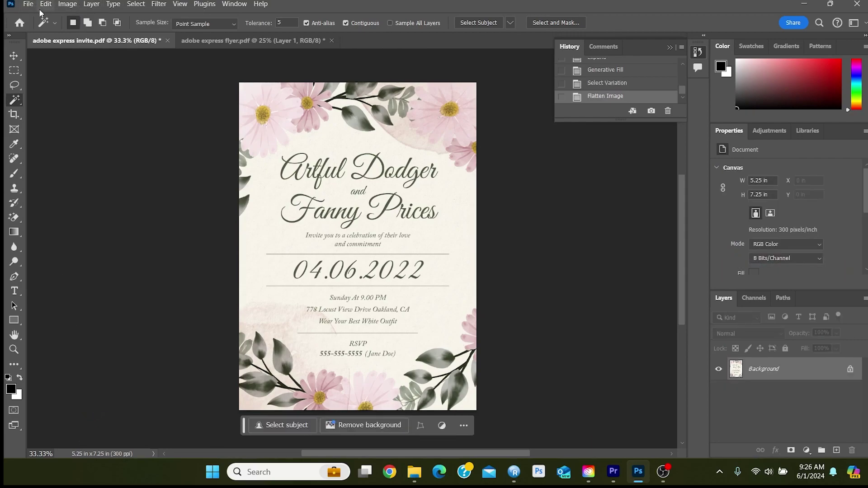
{"action": "left_click", "coordinate": [68, 4]}
{"action": "left_click", "coordinate": [84, 83]}
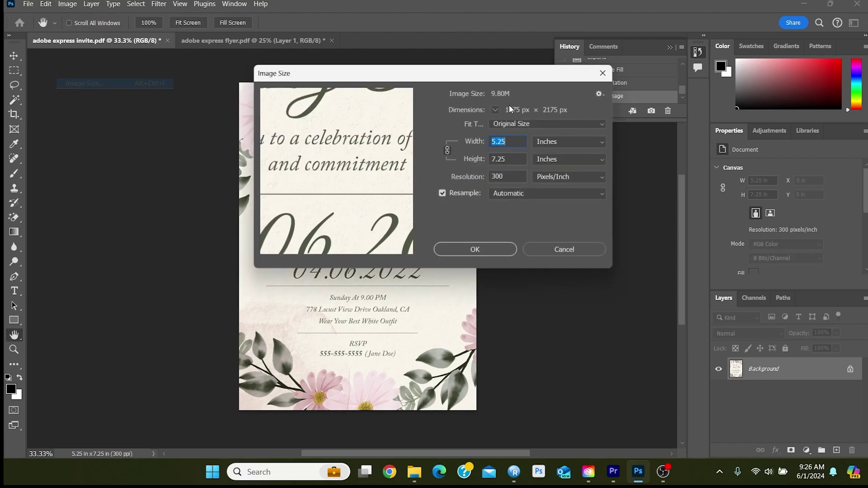
{"action": "left_click", "coordinate": [493, 250]}
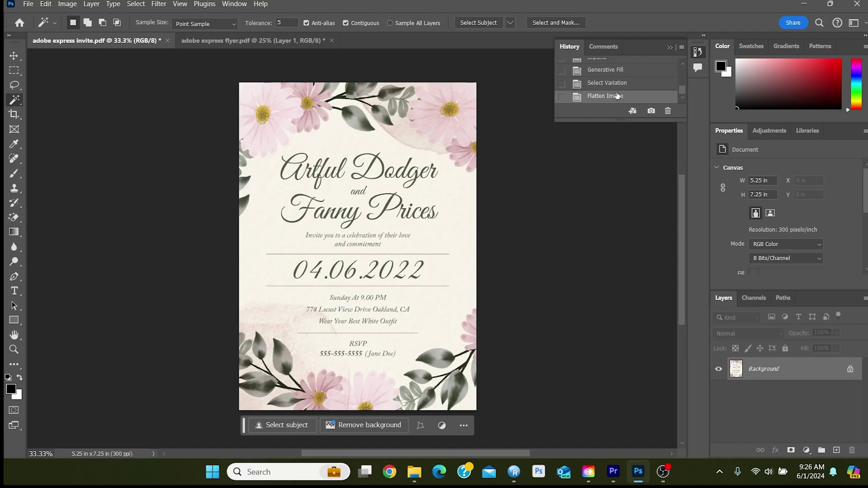
Return the invitation to the Flatten Image state in History.
{"action": "scroll", "coordinate": [617, 77], "scroll_direction": "up", "scroll_amount": 5}
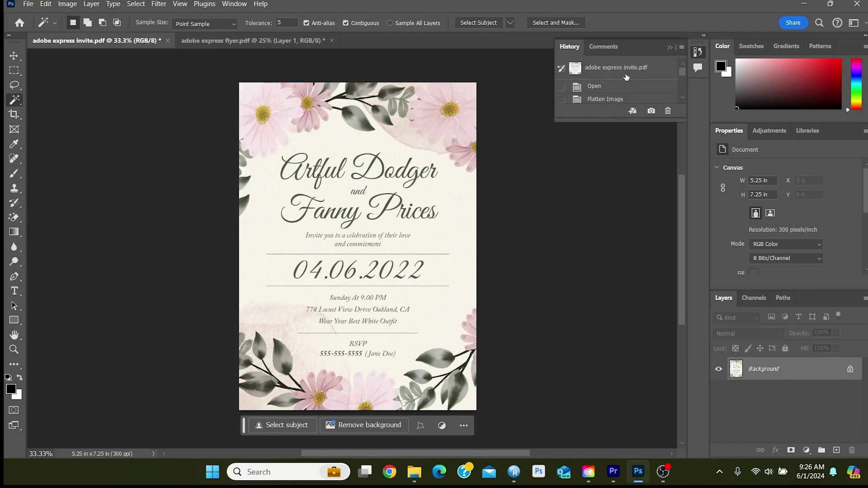
{"action": "left_click", "coordinate": [596, 86]}
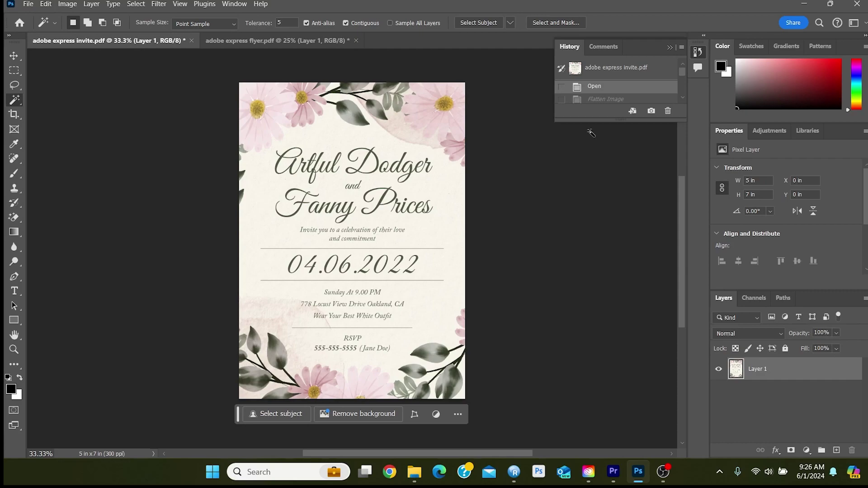
{"action": "left_click", "coordinate": [591, 99]}
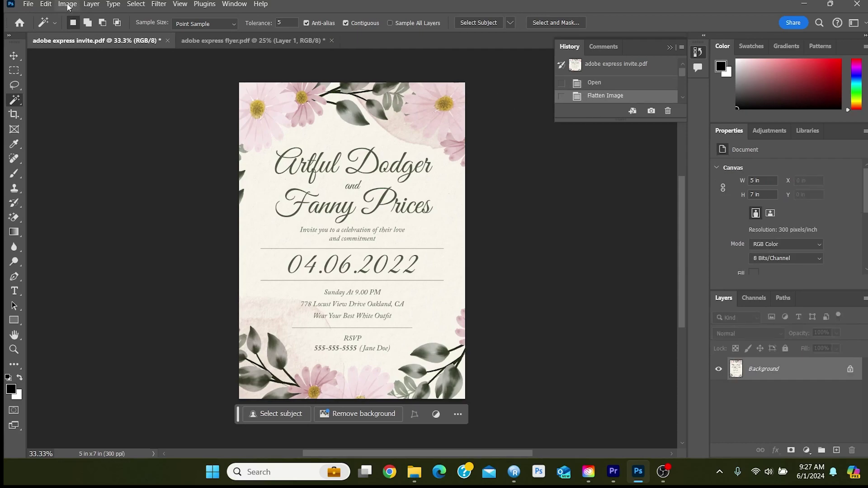
Enlarge the canvas by a relative 0.25 in width and height.
{"action": "left_click", "coordinate": [66, 4]}
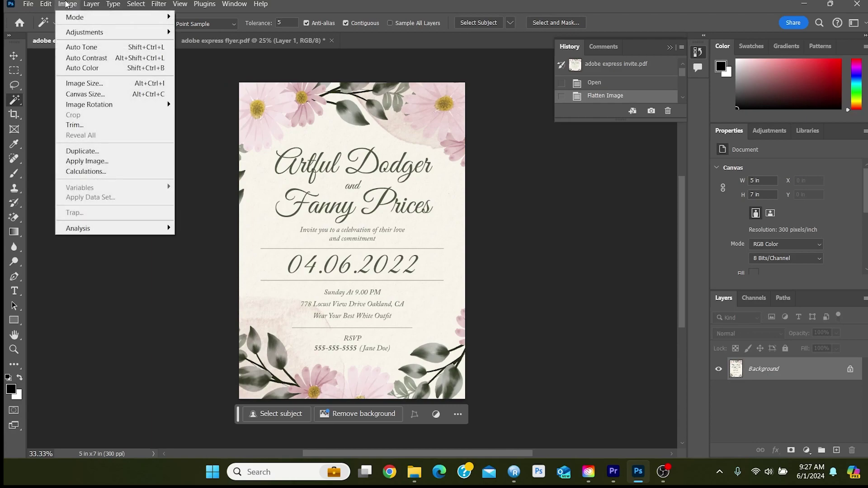
{"action": "left_click", "coordinate": [102, 95]}
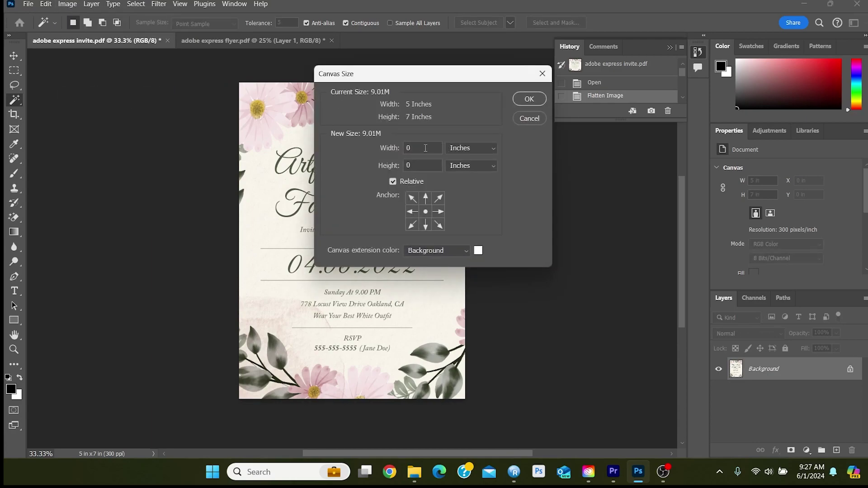
{"action": "type", "text": ".25"}
{"action": "key", "text": "Tab"}
{"action": "type", "text": ".25"}
{"action": "left_click", "coordinate": [529, 99]}
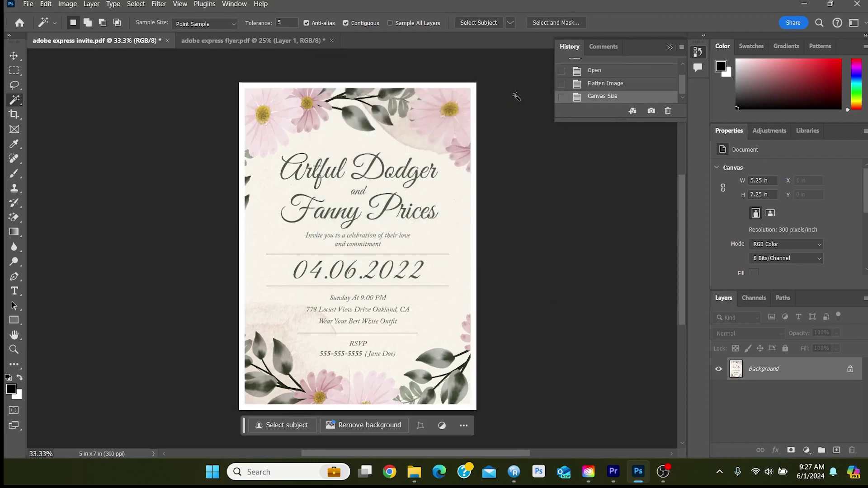
Erase the white border with the Magic Eraser and marquee the top bleed strip for Generative Fill.
{"action": "left_click", "coordinate": [15, 218], "text": "alt"}
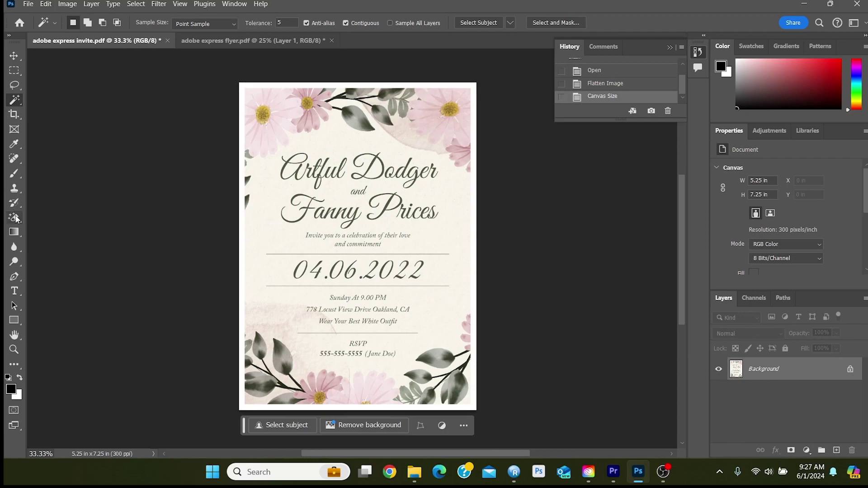
{"action": "left_click", "coordinate": [242, 116]}
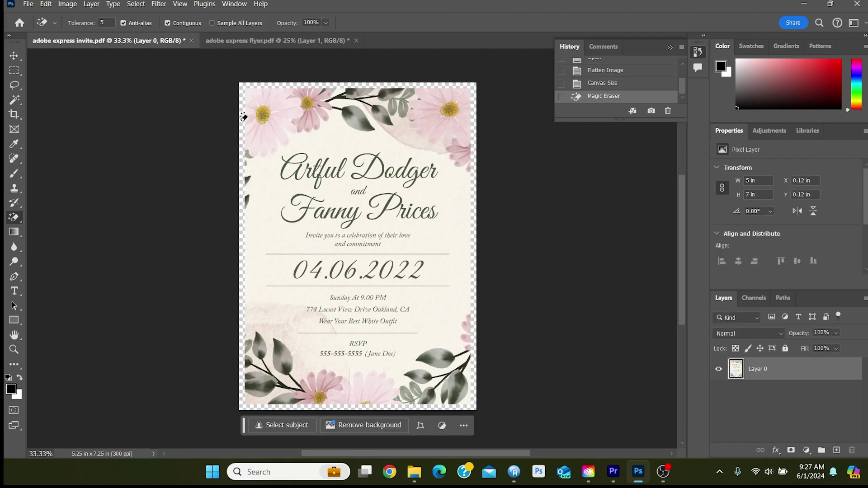
{"action": "left_click", "coordinate": [14, 71]}
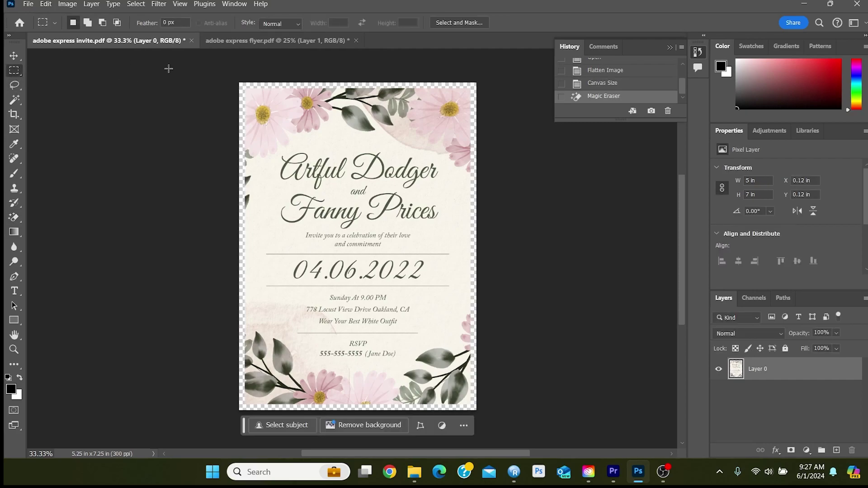
{"action": "left_click_drag", "start_coordinate": [236, 79], "coordinate": [483, 91]}
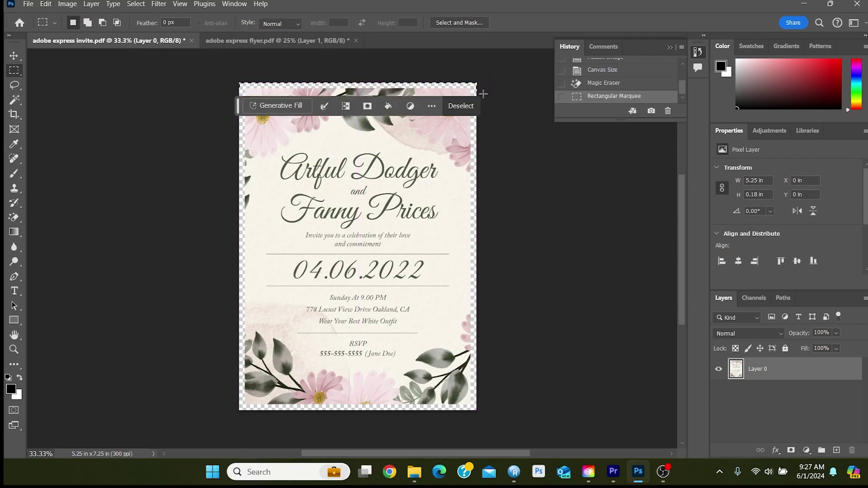
{"action": "left_click", "coordinate": [280, 106]}
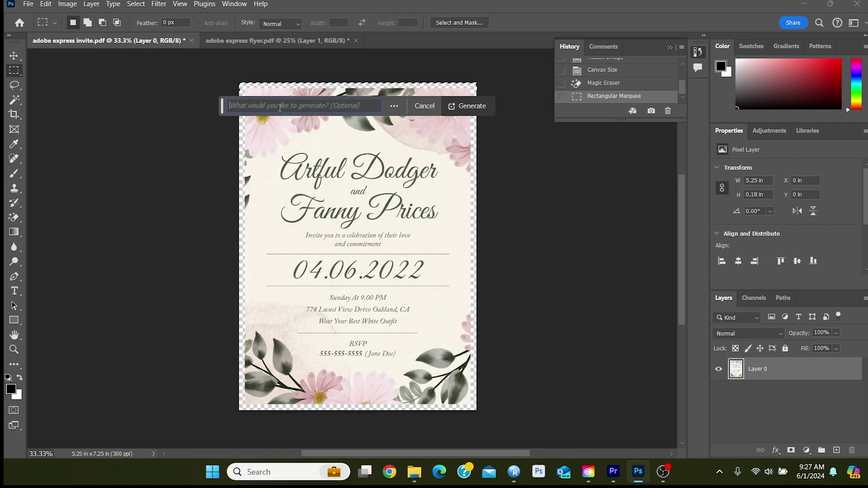
Generate fill for the top strip, then fill the left strip, keeping variation 1 of 3.
{"action": "left_click", "coordinate": [470, 106]}
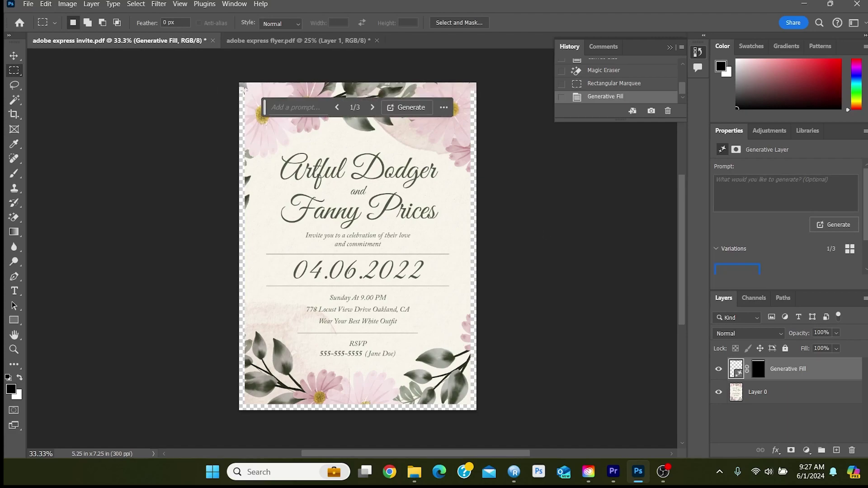
{"action": "left_click_drag", "start_coordinate": [238, 82], "coordinate": [246, 416]}
{"action": "left_click", "coordinate": [170, 424]}
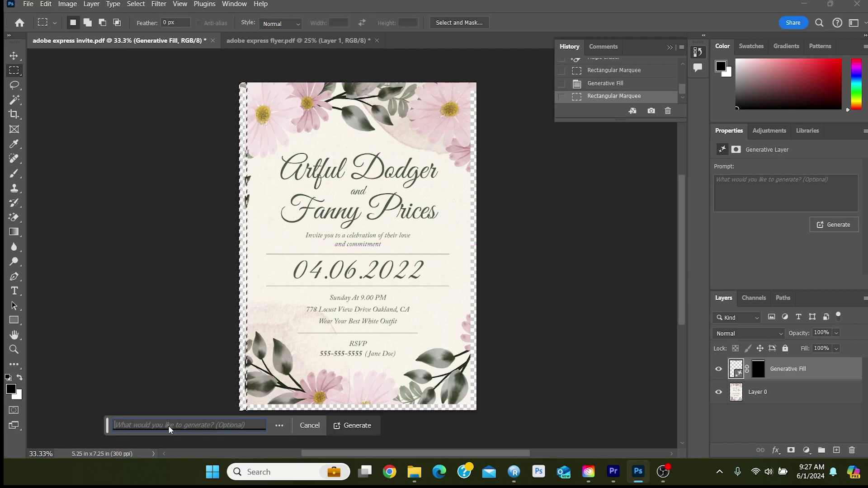
{"action": "left_click", "coordinate": [350, 427]}
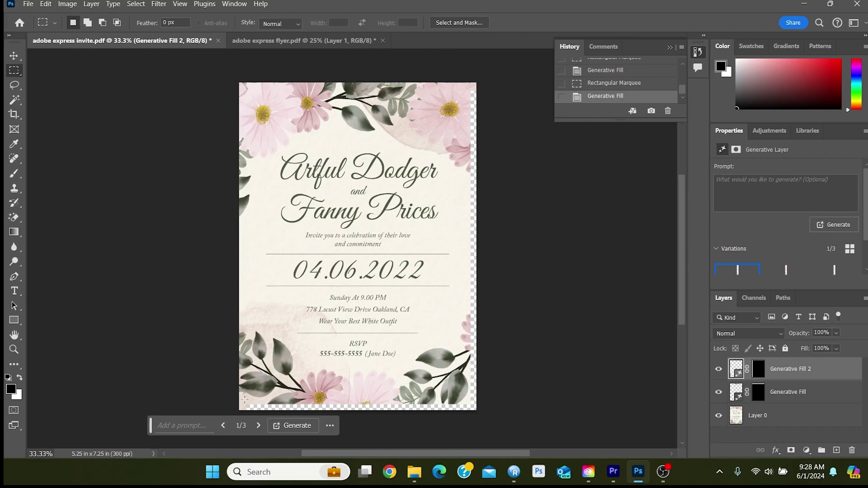
{"action": "left_click", "coordinate": [778, 270]}
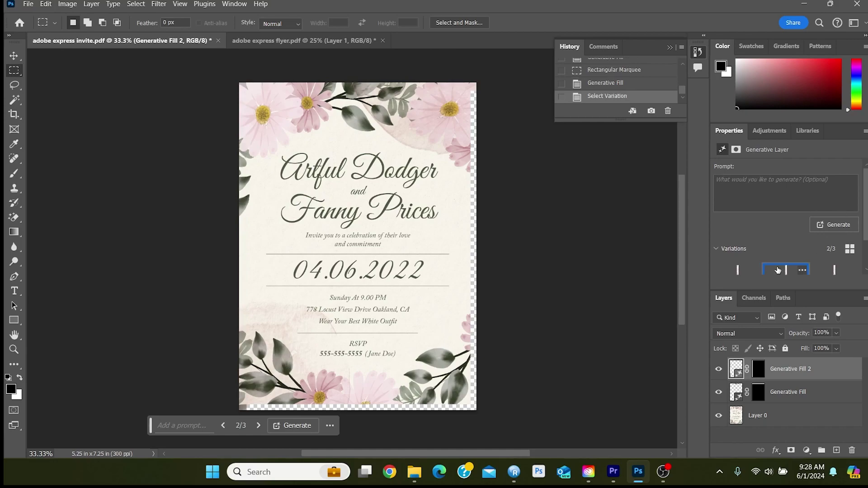
{"action": "left_click", "coordinate": [827, 273]}
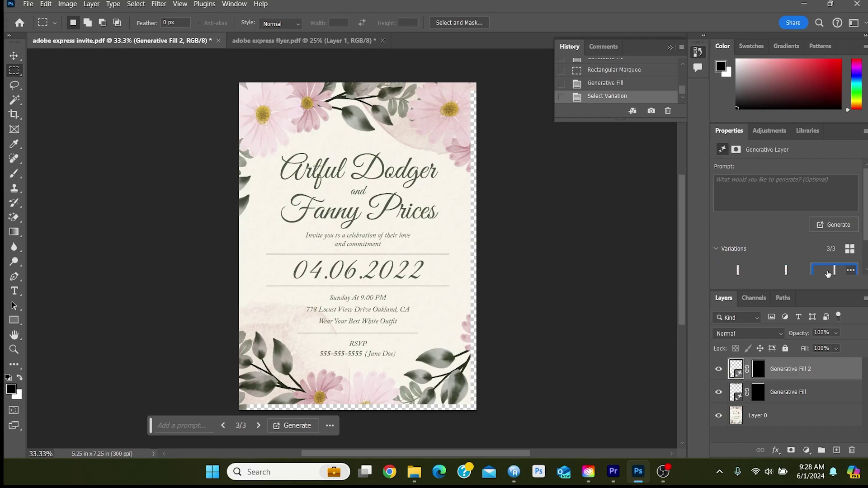
{"action": "left_click", "coordinate": [726, 270]}
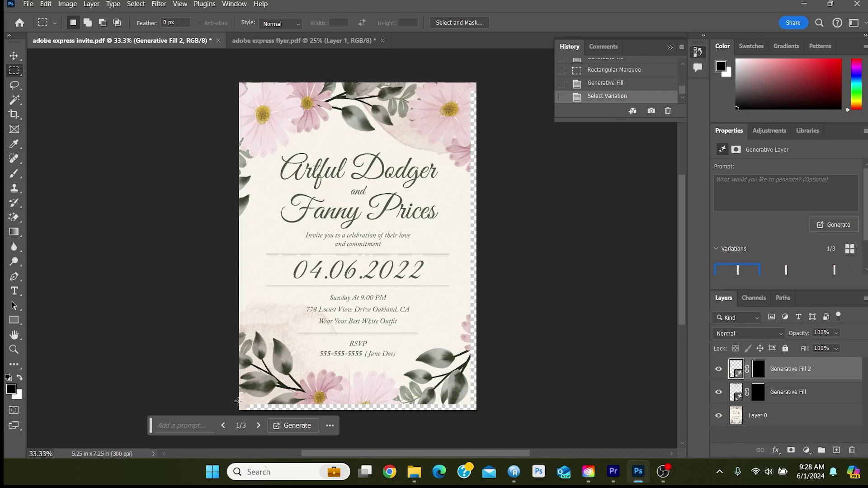
Marquee the bottom bleed strip and fill it with Generative Fill.
{"action": "left_click_drag", "start_coordinate": [238, 401], "coordinate": [481, 428]}
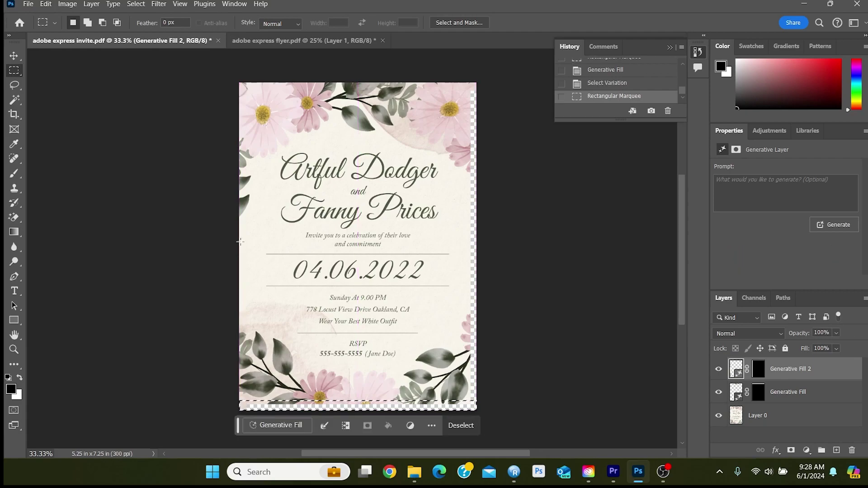
{"action": "left_click", "coordinate": [278, 426]}
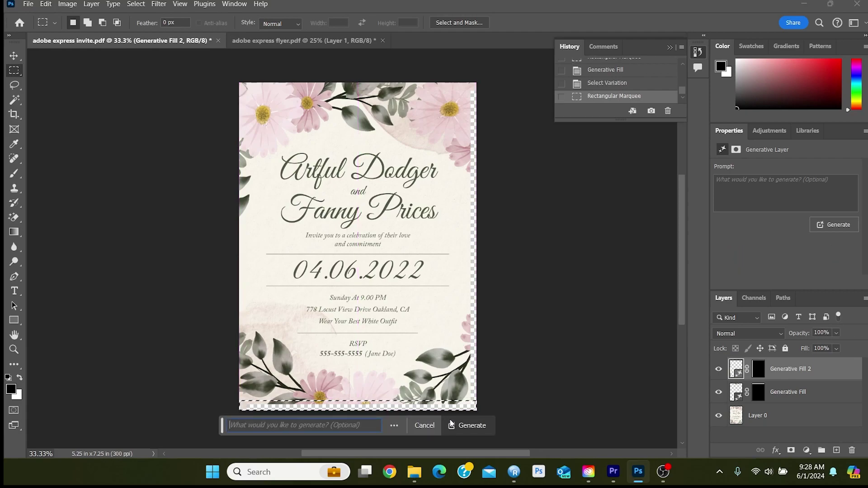
{"action": "left_click", "coordinate": [452, 426]}
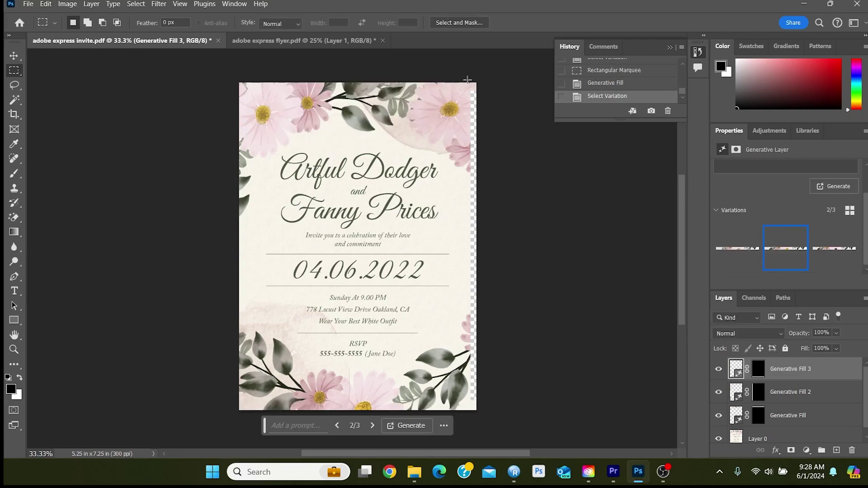
Marquee and generatively fill the right bleed strip, keeping variation 2 of 3.
{"action": "left_click_drag", "start_coordinate": [467, 79], "coordinate": [554, 414]}
{"action": "left_click", "coordinate": [401, 430]}
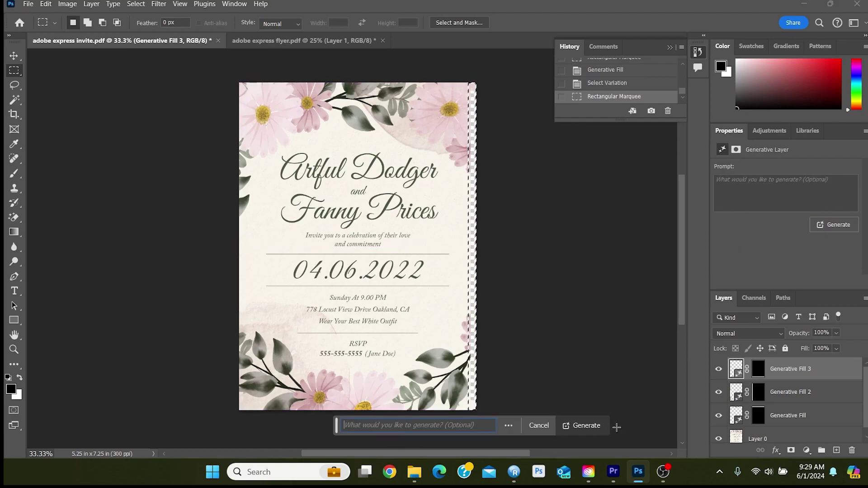
{"action": "left_click", "coordinate": [576, 425]}
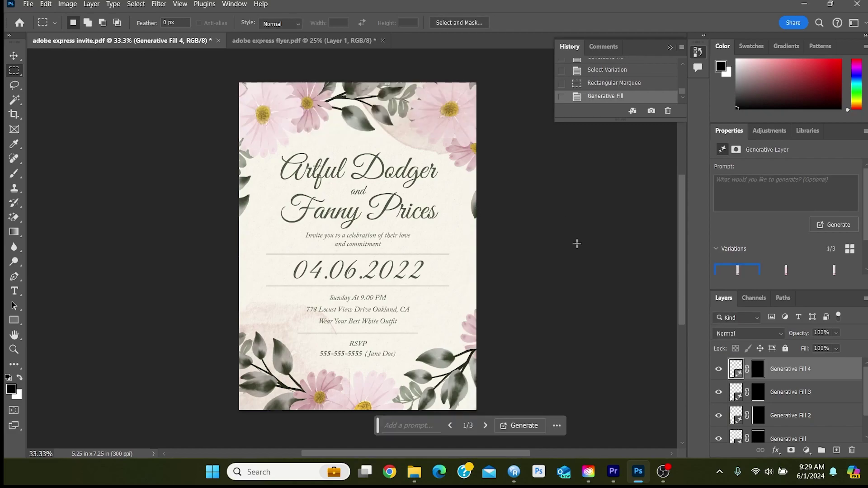
{"action": "left_click", "coordinate": [787, 270]}
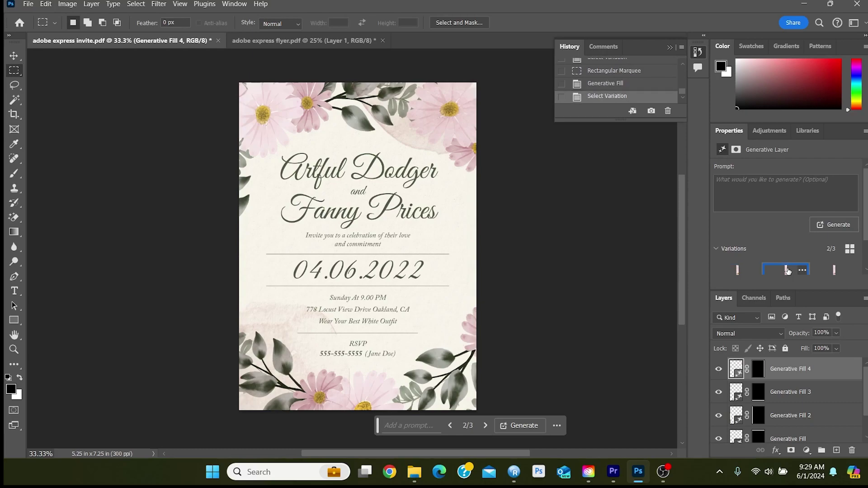
{"action": "left_click", "coordinate": [830, 270]}
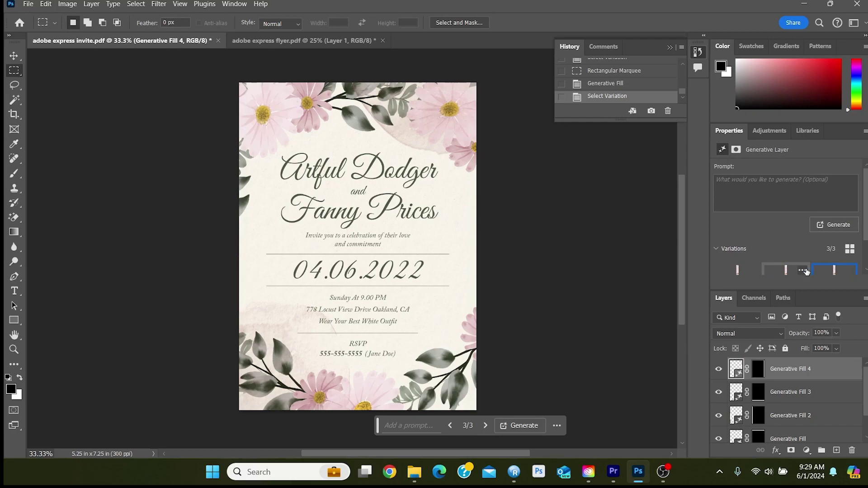
{"action": "left_click", "coordinate": [781, 270]}
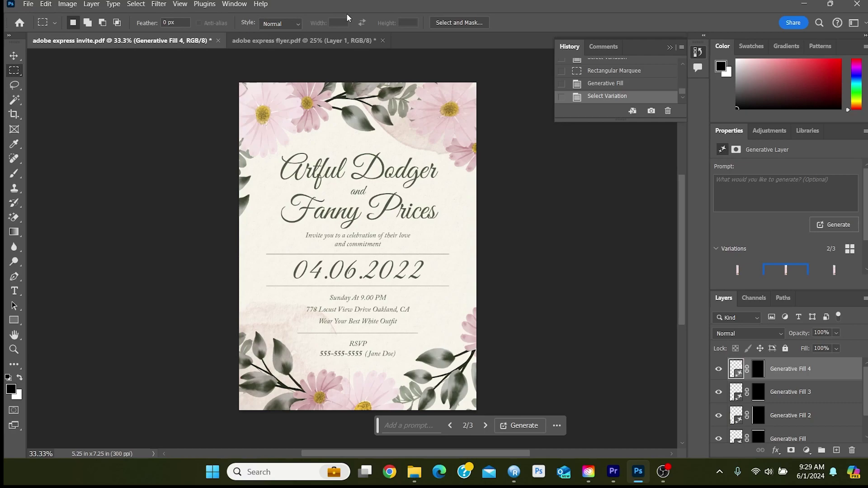
{"action": "left_click", "coordinate": [66, 5]}
Flatten the invitation and switch to the game-store flyer document.
{"action": "mouse_move", "coordinate": [89, 5]}
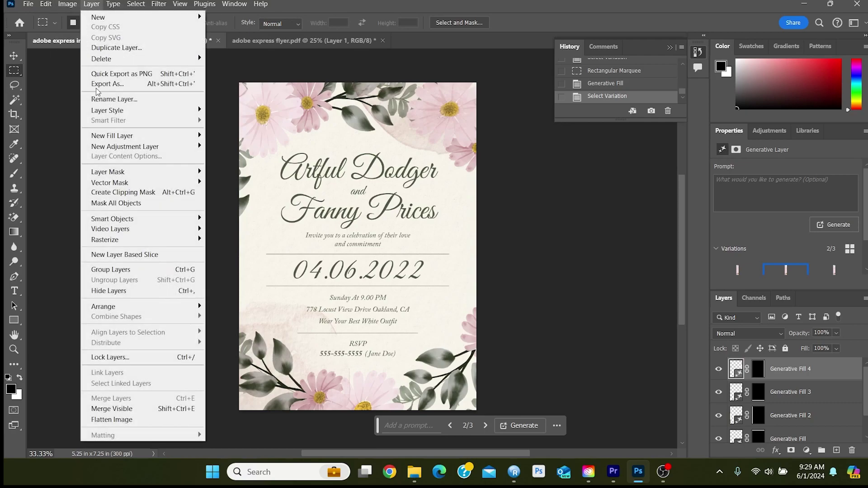
{"action": "left_click", "coordinate": [133, 421]}
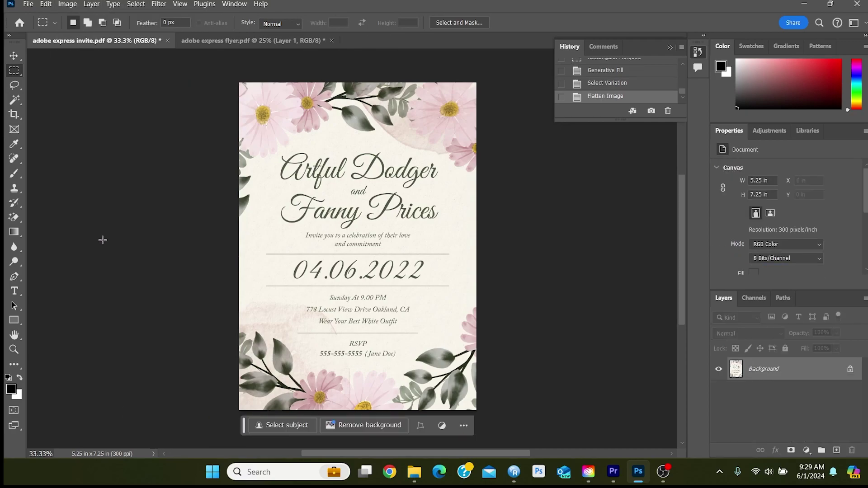
{"action": "left_click", "coordinate": [228, 40]}
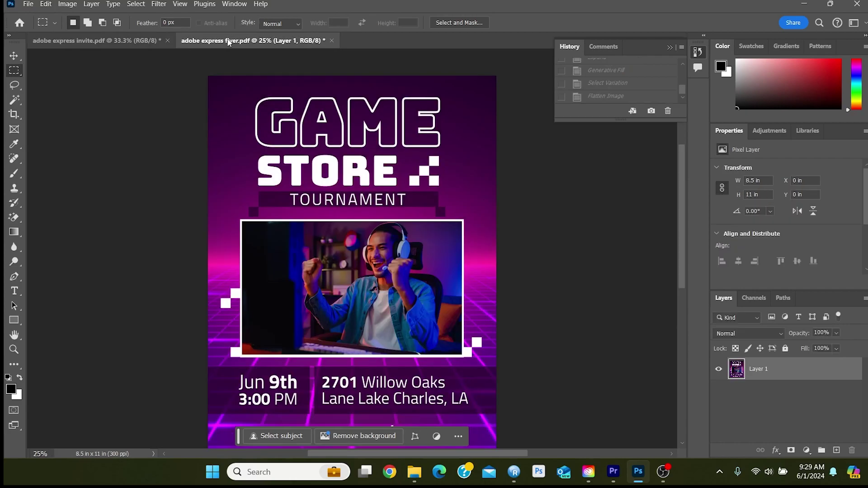
Resize the flyer to 5 in wide (5 x 6.47 in) in Image Size.
{"action": "left_click", "coordinate": [67, 4]}
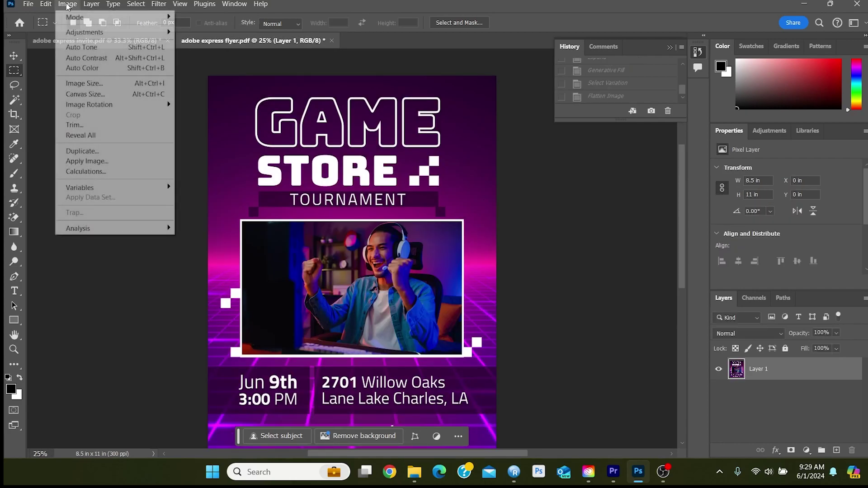
{"action": "left_click", "coordinate": [96, 84]}
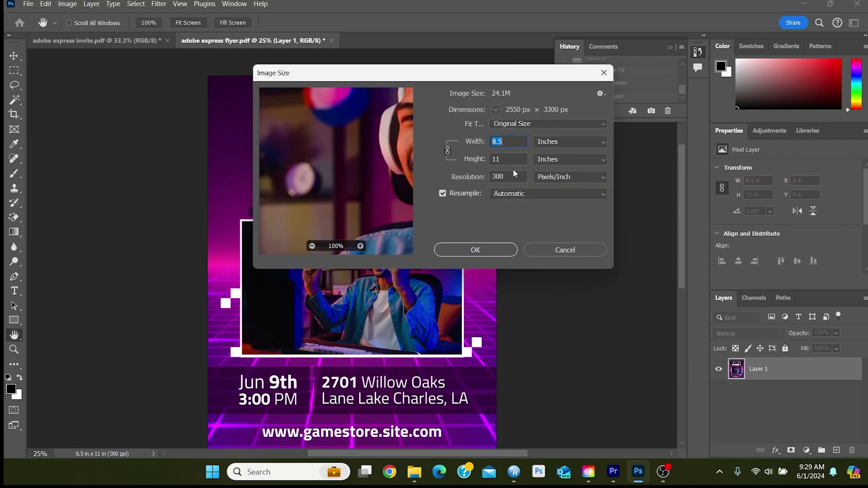
{"action": "left_click", "coordinate": [505, 142]}
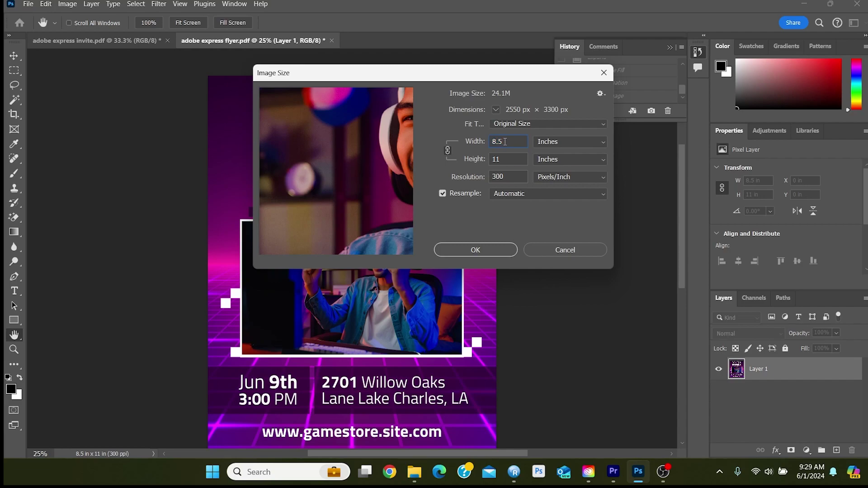
{"action": "double_click", "coordinate": [505, 141]}
{"action": "type", "text": "5"}
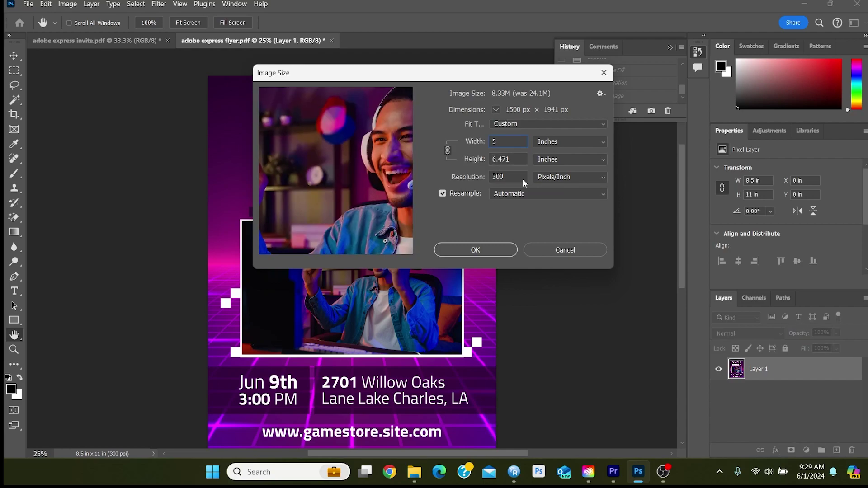
{"action": "left_click", "coordinate": [489, 251]}
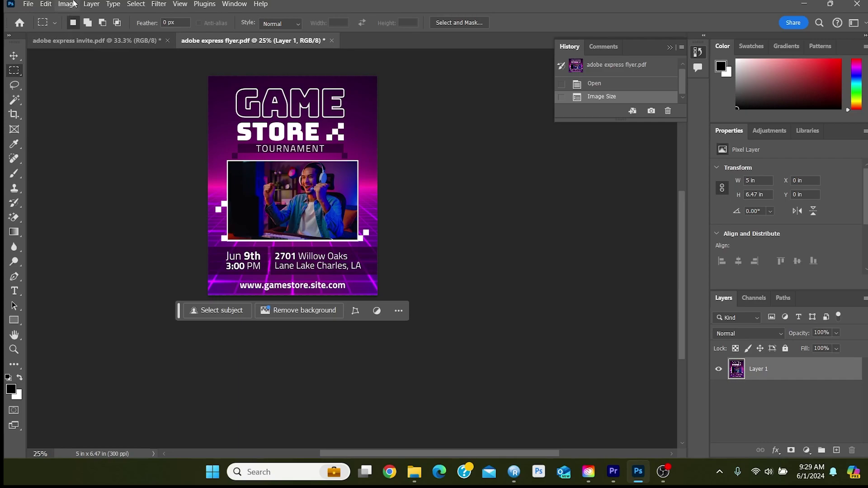
Set the flyer's Canvas Size to 5.25 in wide by 7.25 in high.
{"action": "left_click", "coordinate": [72, 5]}
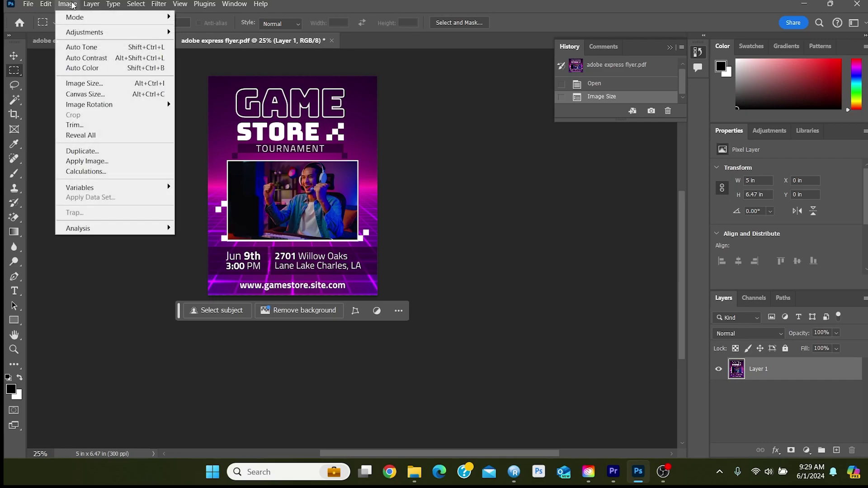
{"action": "left_click", "coordinate": [84, 94]}
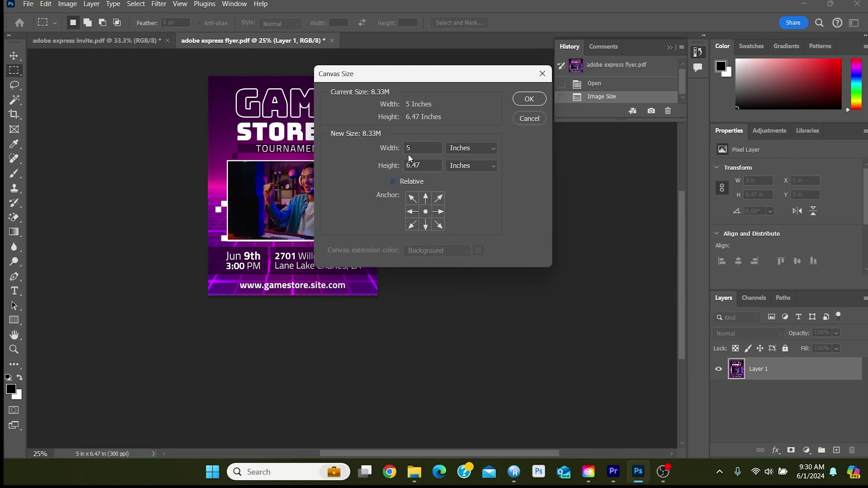
{"action": "left_click", "coordinate": [418, 151]}
{"action": "type", "text": ".25"}
{"action": "key", "text": "Tab"}
{"action": "type", "text": "7.25"}
{"action": "left_click", "coordinate": [525, 103]}
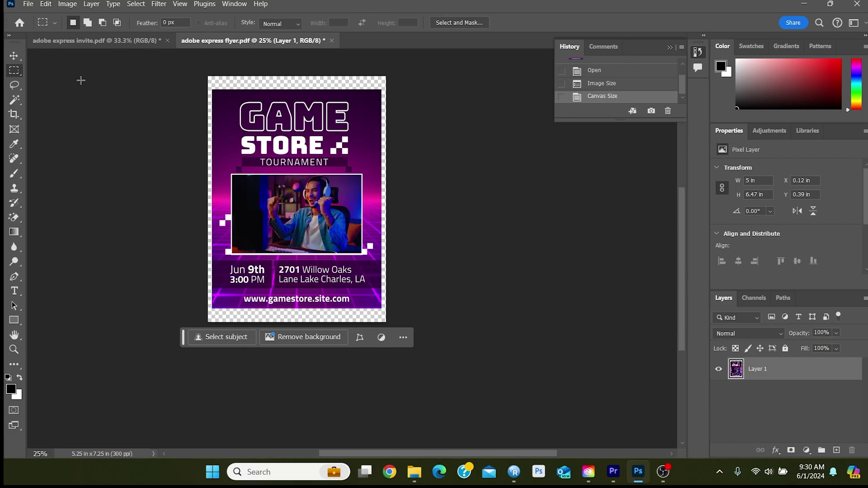
Select the flyer's transparent border with the Magic Wand and expand the selection by 3 px.
{"action": "left_click", "coordinate": [15, 100]}
{"action": "left_click", "coordinate": [237, 80]}
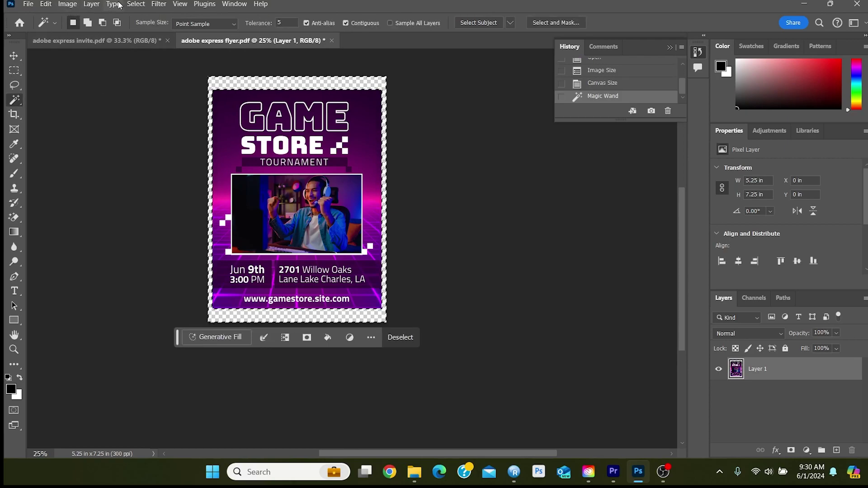
{"action": "left_click", "coordinate": [138, 5]}
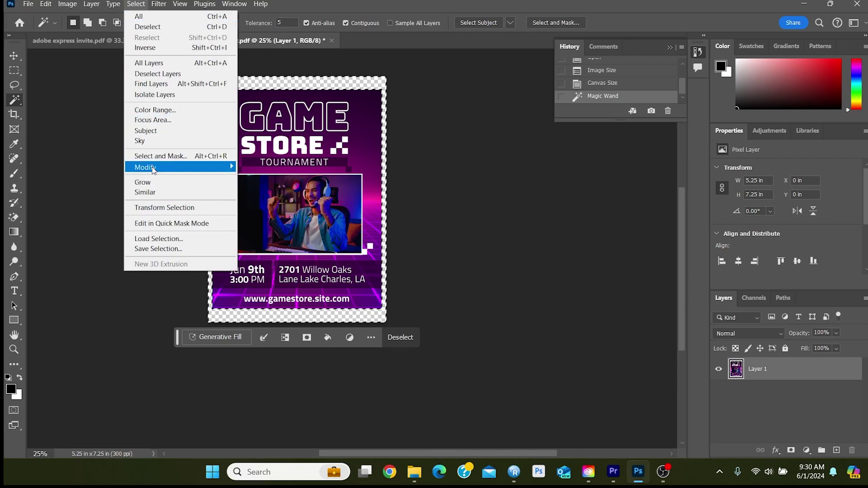
{"action": "mouse_move", "coordinate": [154, 168]}
{"action": "left_click", "coordinate": [270, 188]}
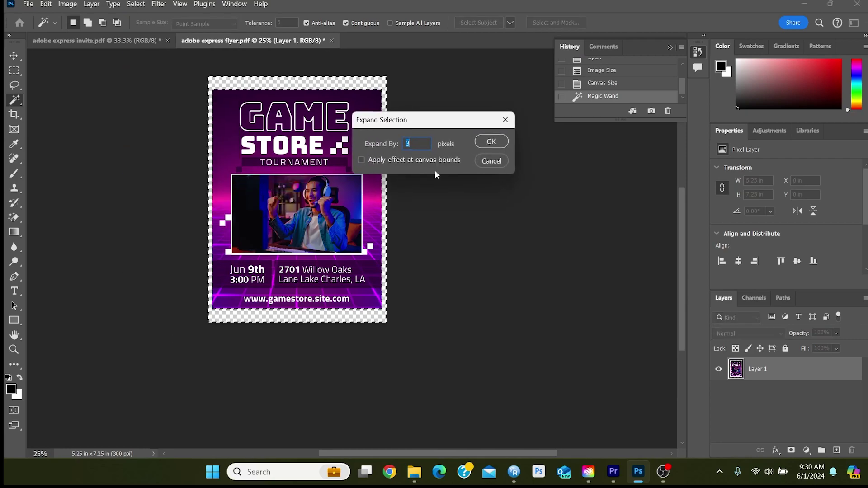
{"action": "left_click", "coordinate": [501, 142]}
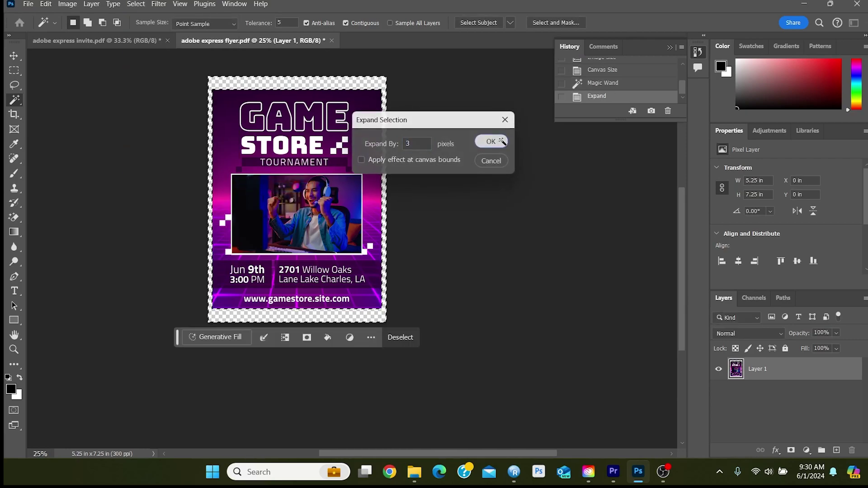
Generative Fill the border selection and keep the third generated variation.
{"action": "left_click", "coordinate": [220, 339]}
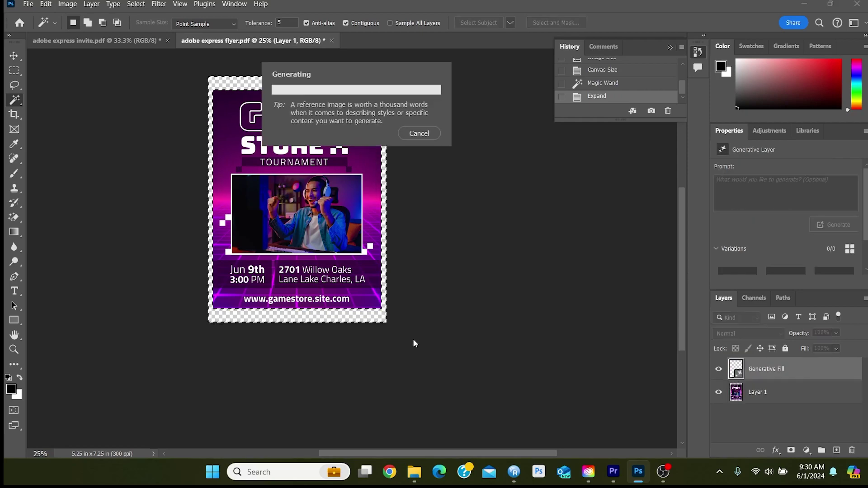
{"action": "left_click", "coordinate": [413, 338]}
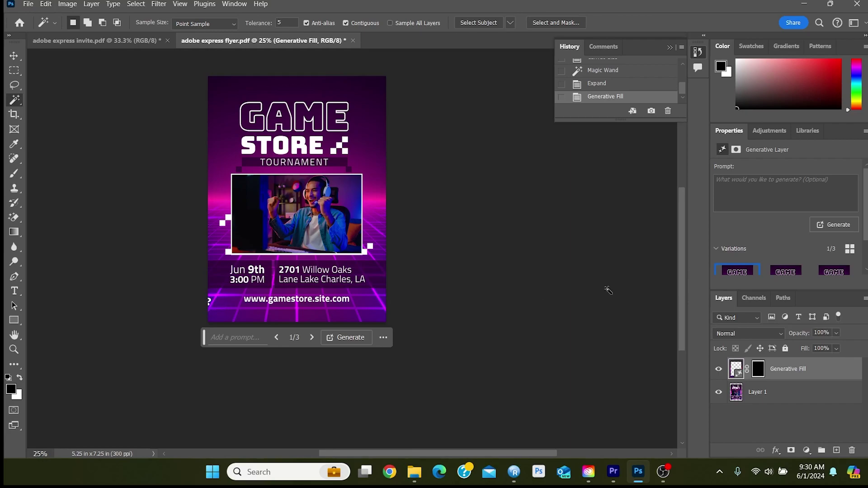
{"action": "left_click", "coordinate": [781, 272]}
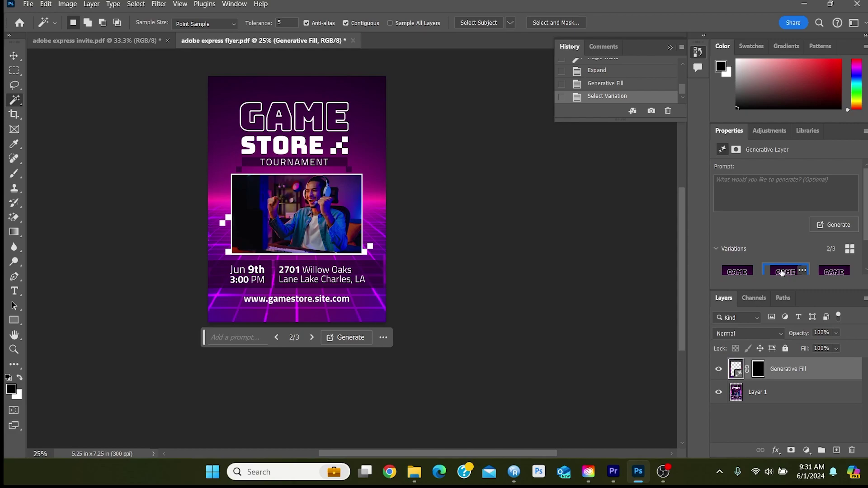
{"action": "left_click", "coordinate": [826, 274]}
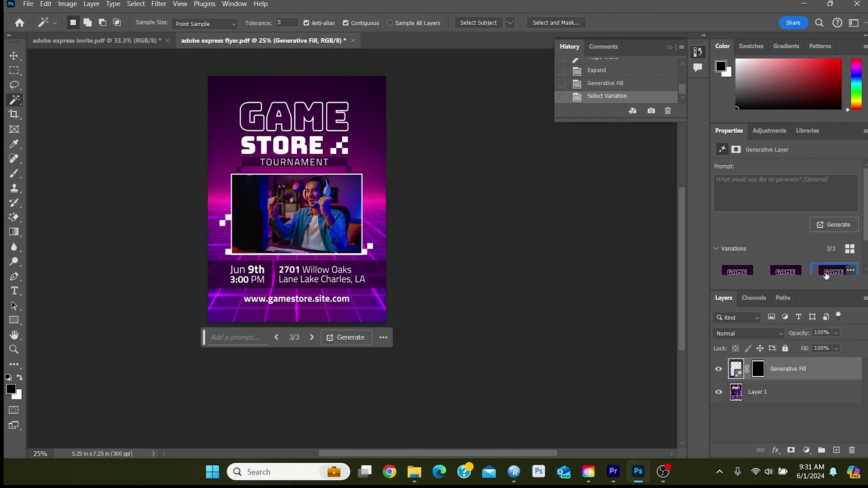
{"action": "left_click", "coordinate": [789, 274]}
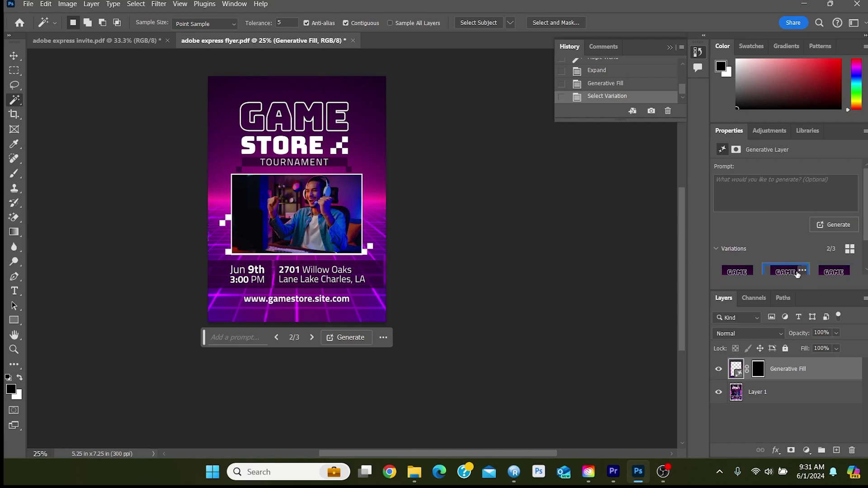
{"action": "left_click", "coordinate": [825, 276]}
Flatten the flyer into one Background layer and confirm Image Size reads 5.25 x 7.25 in.
{"action": "left_click", "coordinate": [86, 5]}
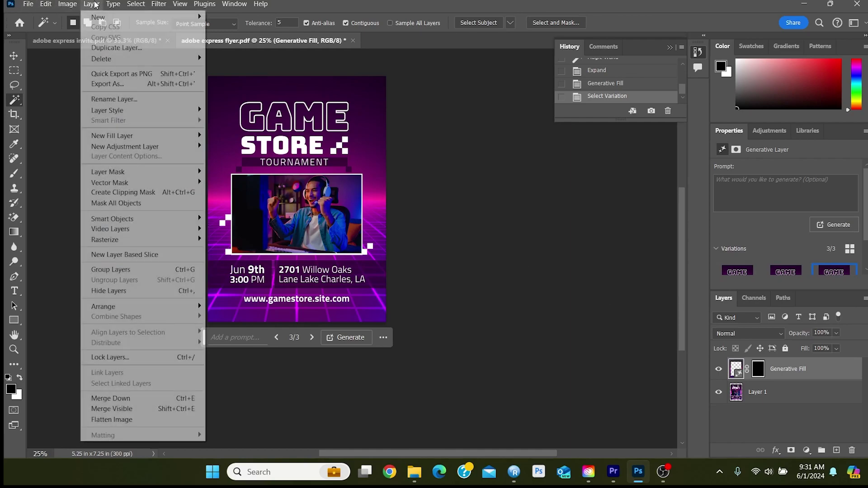
{"action": "left_click", "coordinate": [113, 420]}
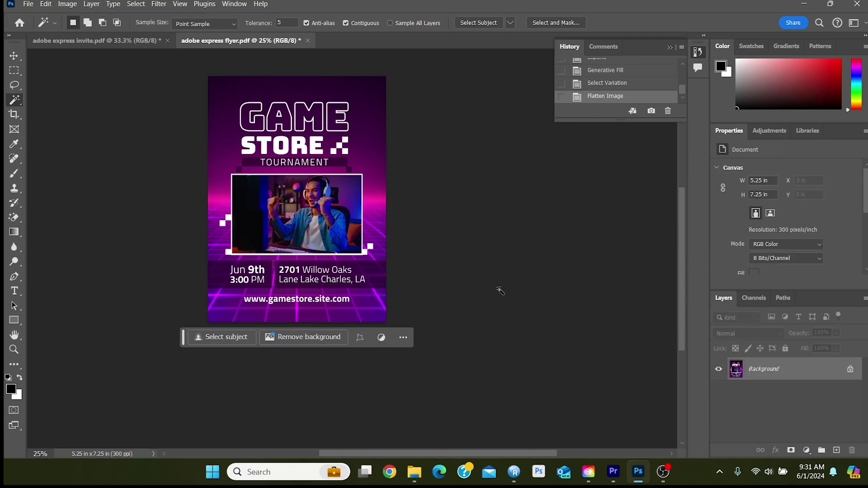
{"action": "left_click", "coordinate": [68, 4]}
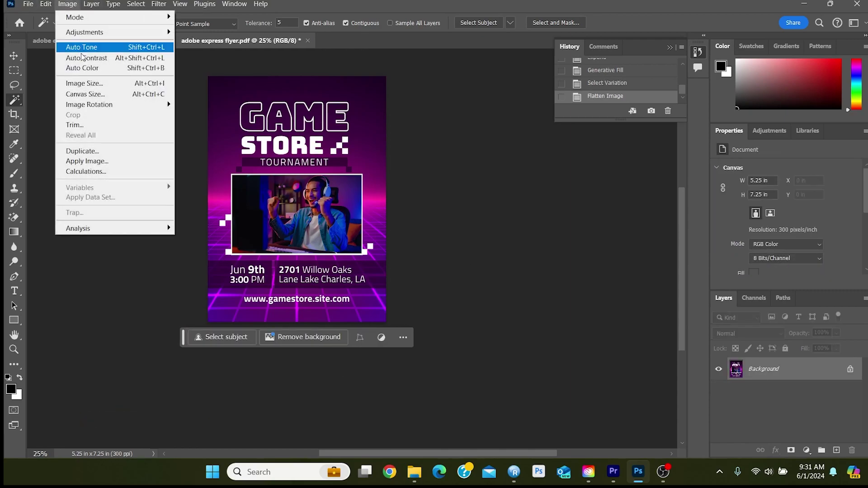
{"action": "left_click", "coordinate": [139, 84]}
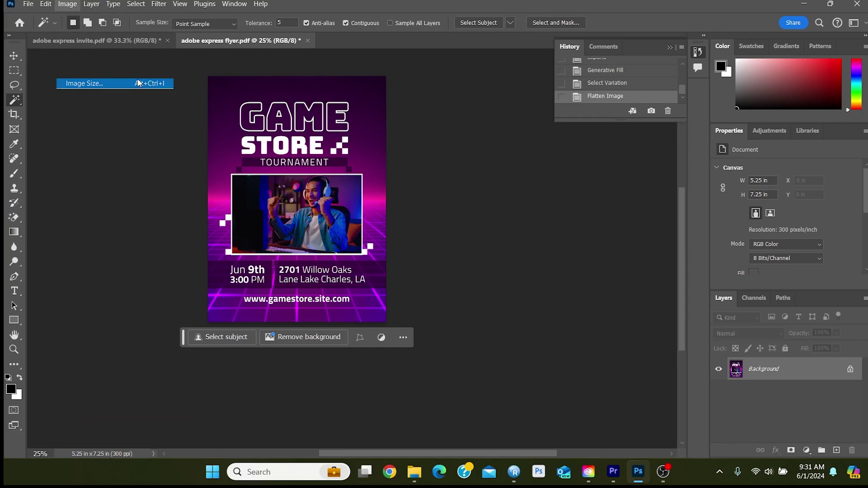
{"action": "left_click", "coordinate": [475, 251]}
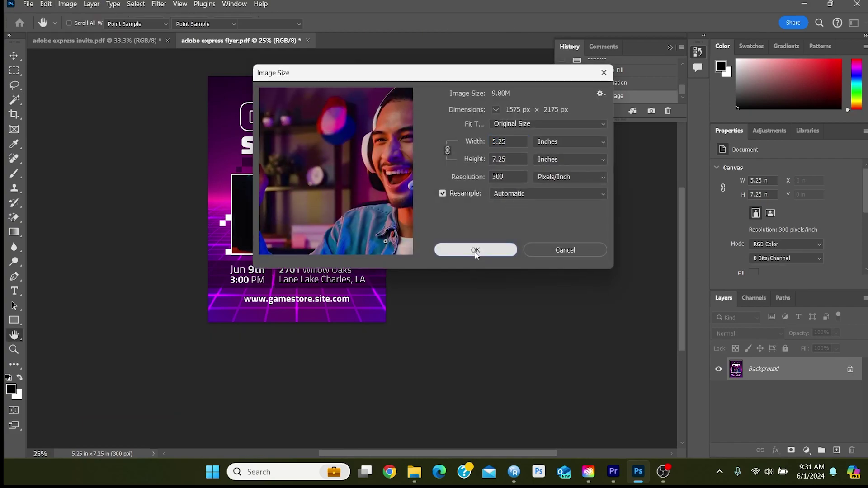